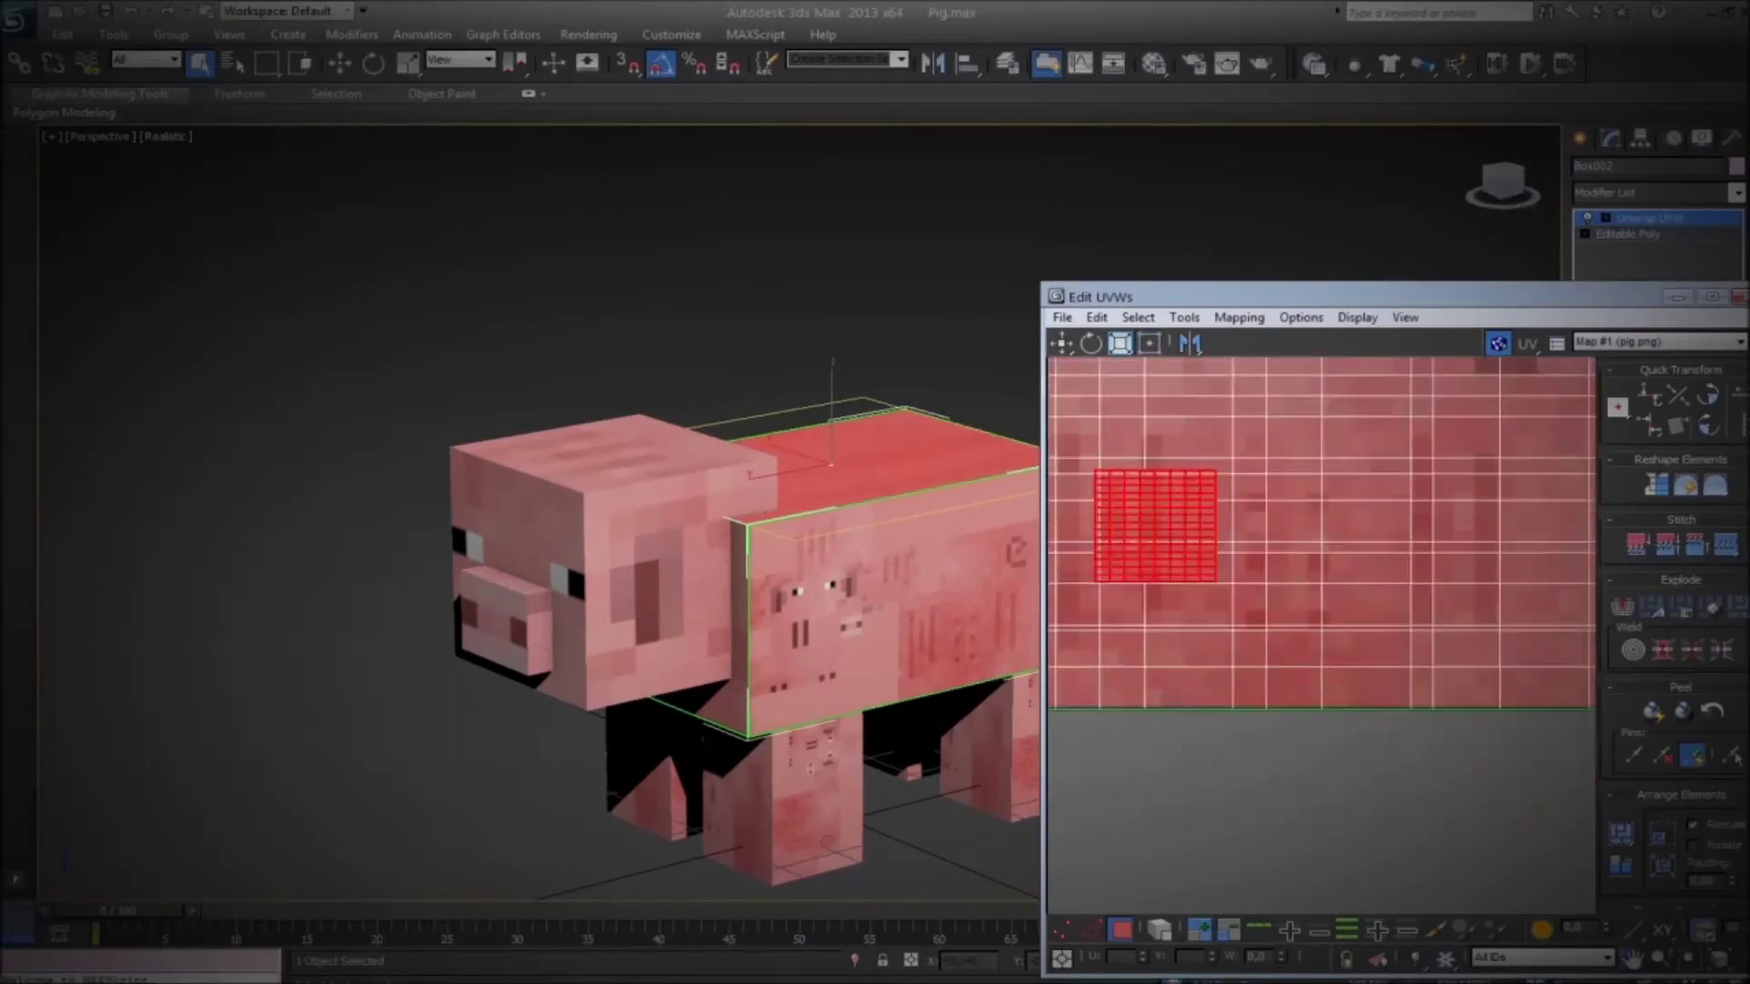
Zoom into the Edit UVWs grid over the pig.png texture.
{"action": "scroll", "coordinate": [1417, 564], "scroll_direction": "up", "scroll_amount": 3}
{"action": "scroll", "coordinate": [1416, 563], "scroll_direction": "up", "scroll_amount": 3}
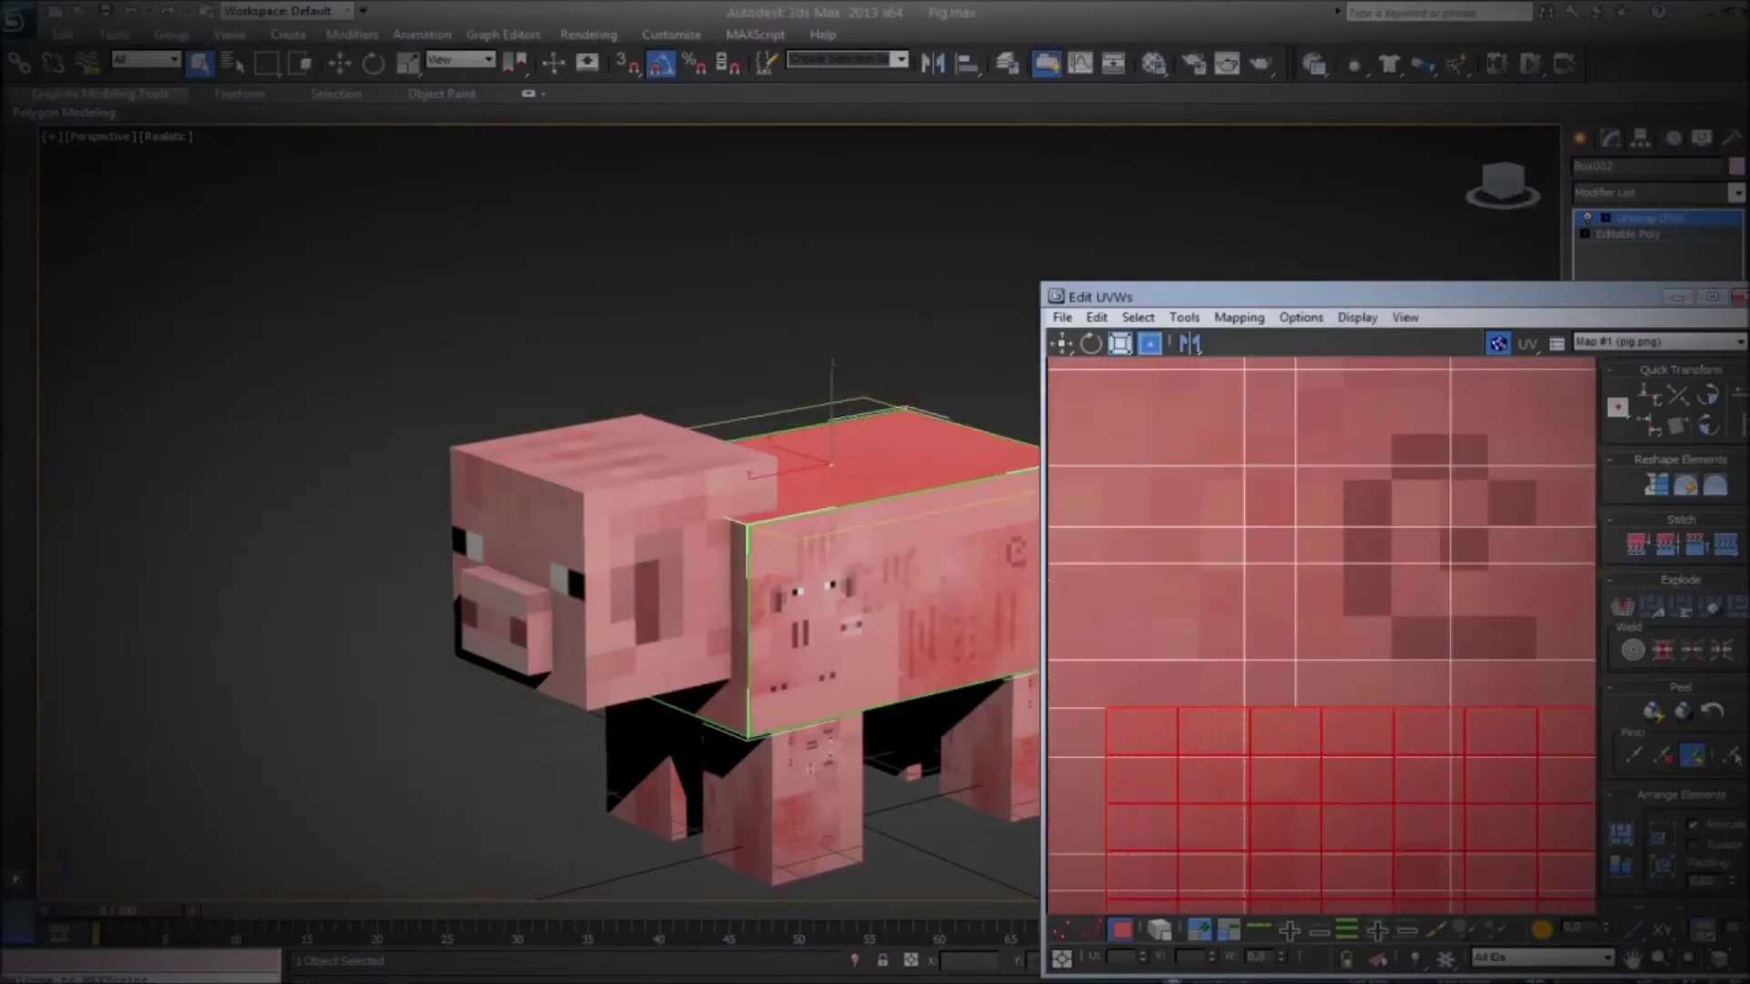